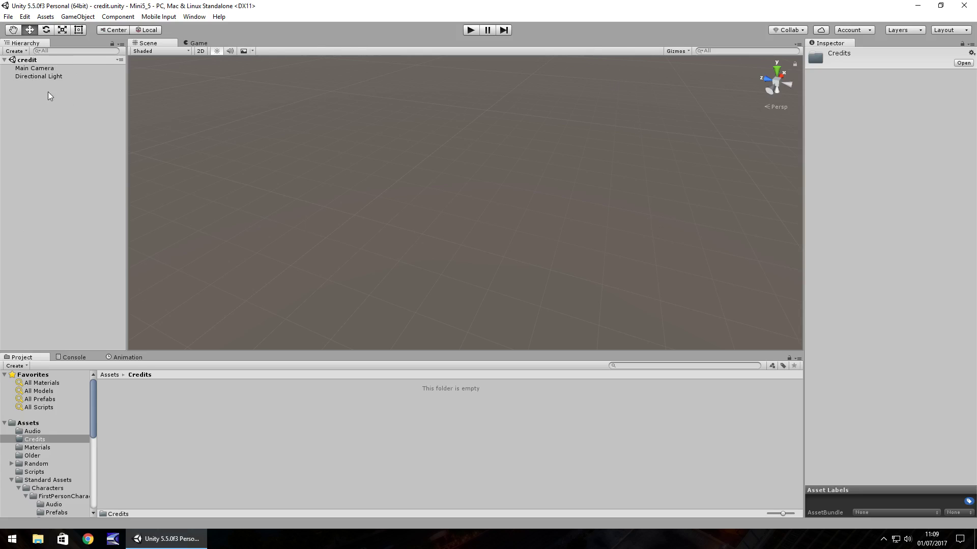
Add a Raw Image UI element, creating a new Canvas and EventSystem with it
click(78, 16)
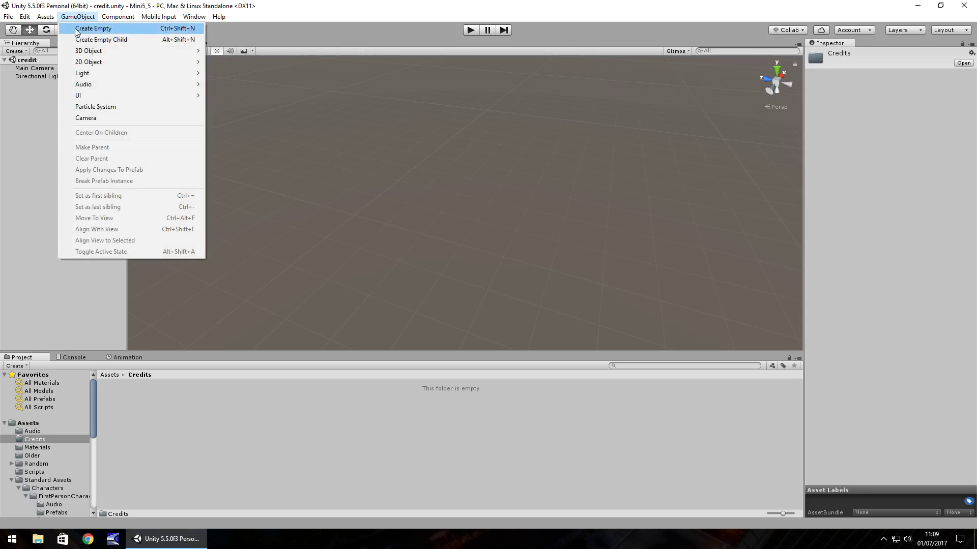
mouse_move(92, 95)
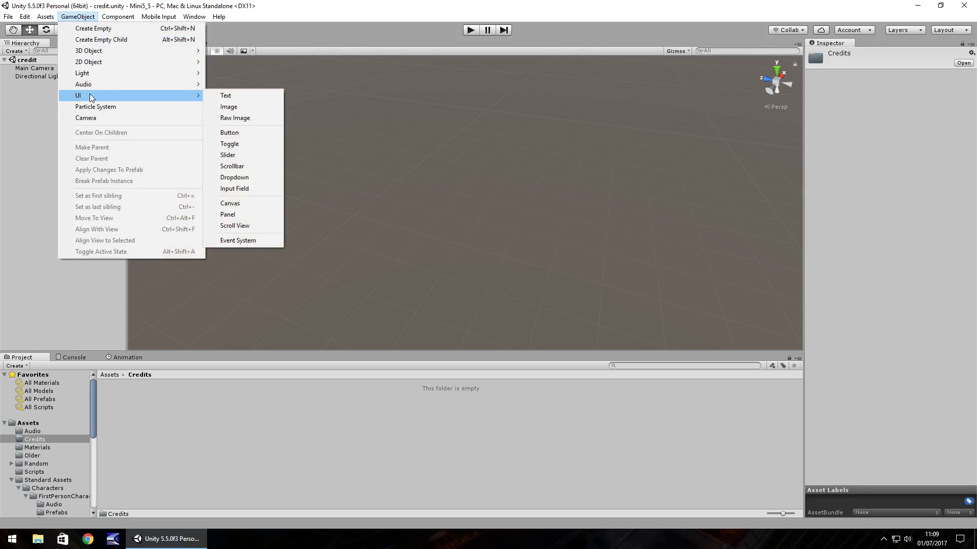
click(244, 118)
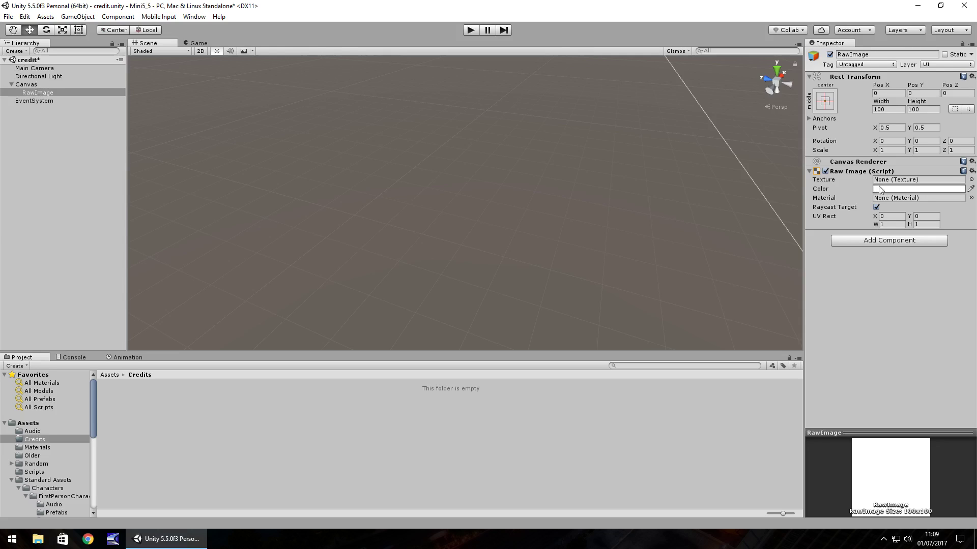
Colour the raw image black and apply the stretch-stretch anchor preset
click(918, 189)
drag(43, 82, 51, 124)
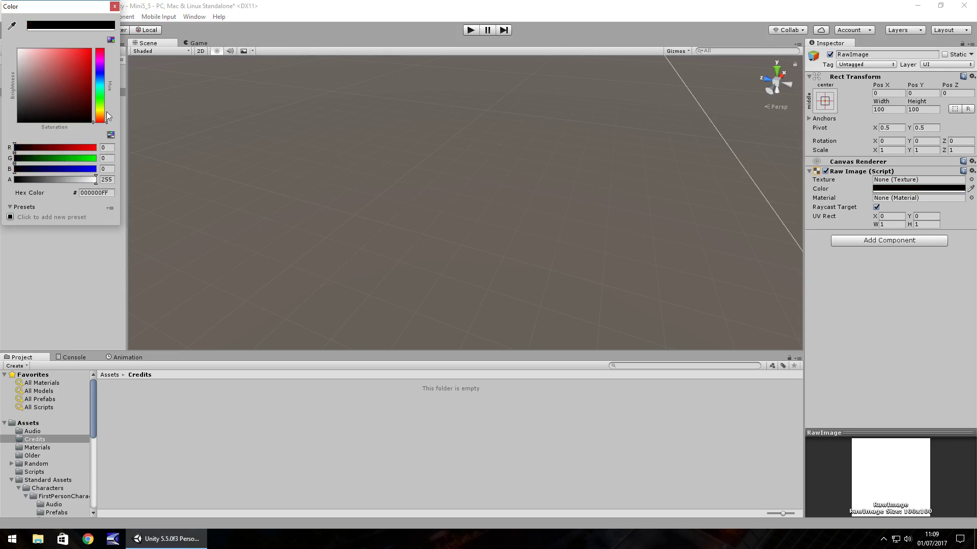
click(115, 7)
click(825, 100)
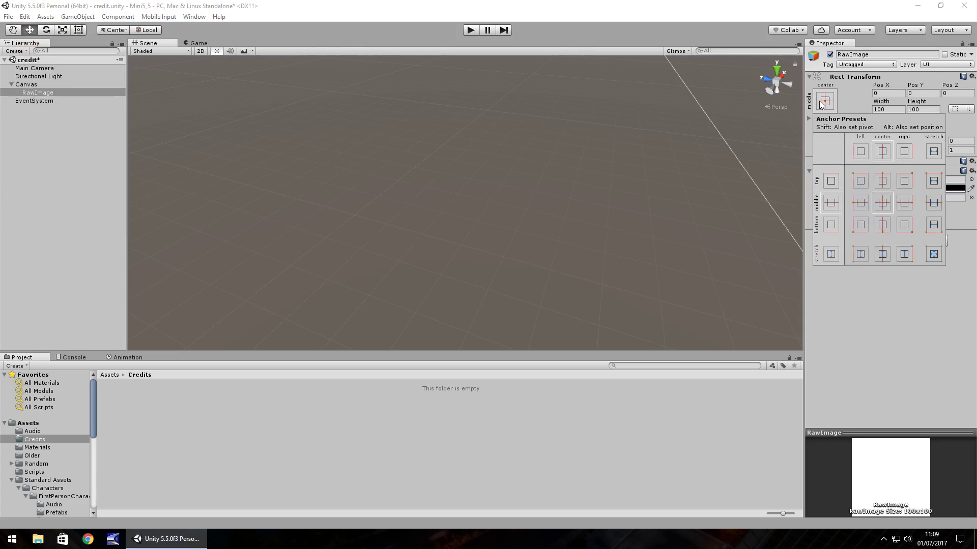
click(934, 254)
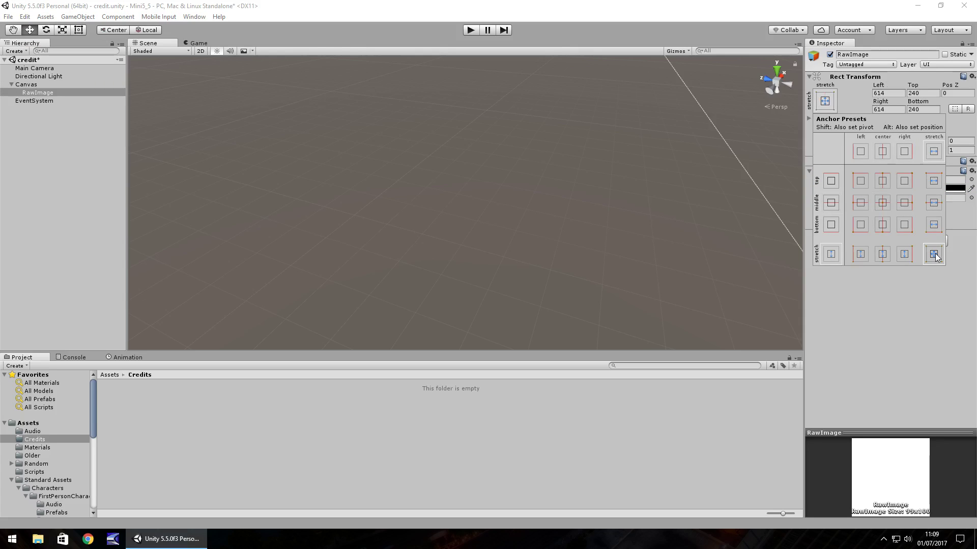
Set the Left, Top, Right and Bottom offsets all to 0
click(886, 94)
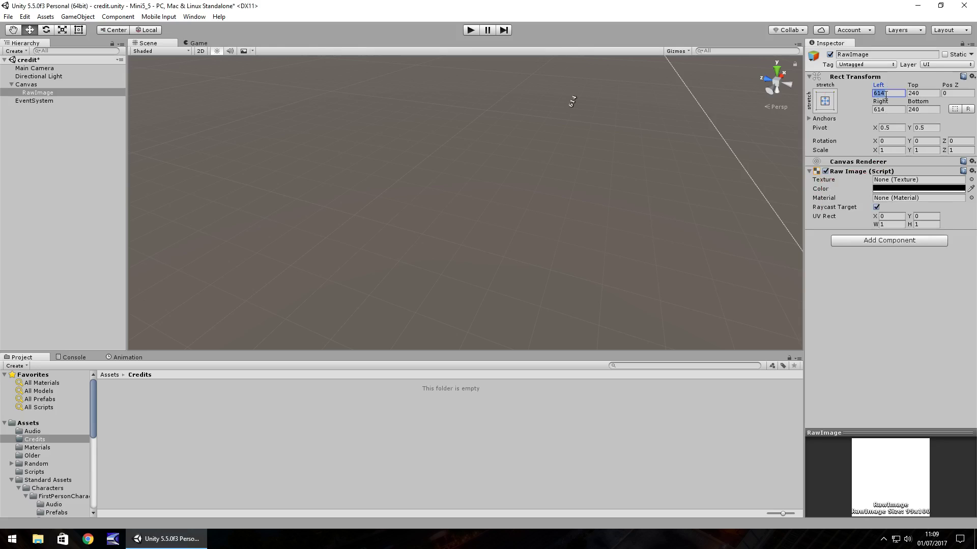
text(0)
key(Tab)
text(0)
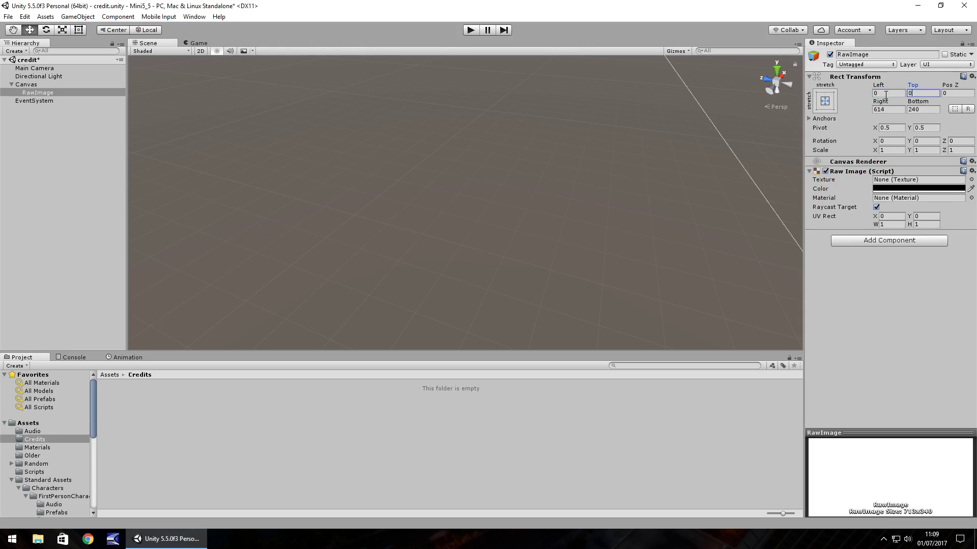
double_click(40, 93)
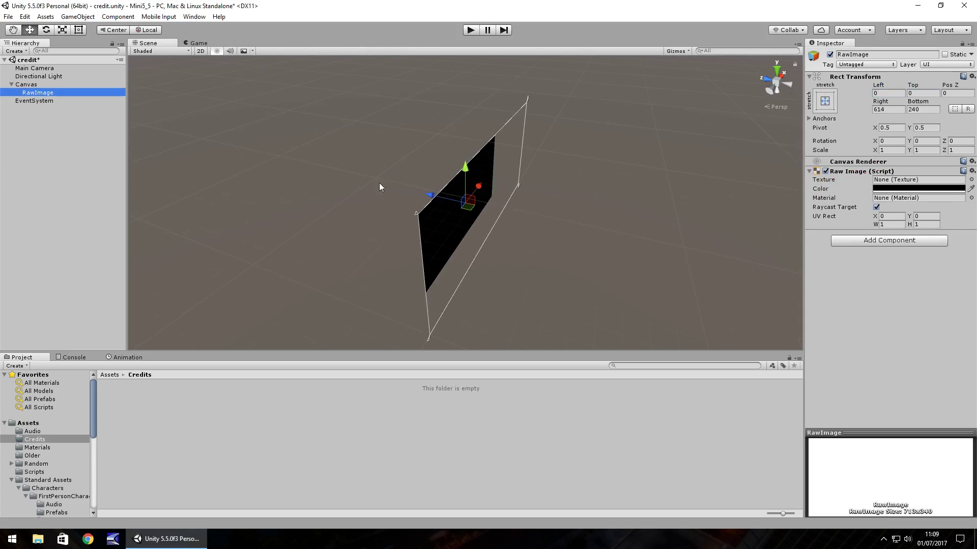
click(889, 109)
text(0)
key(Tab)
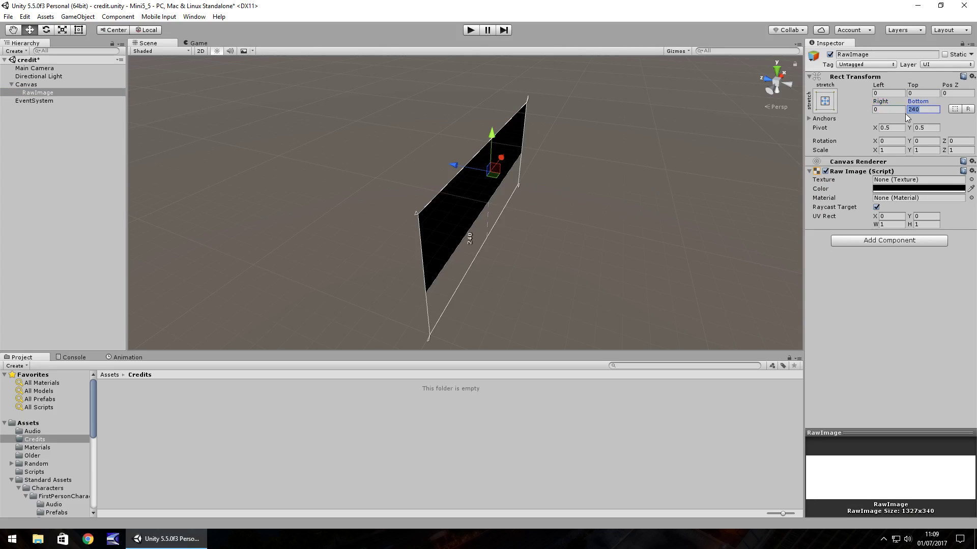
text(0)
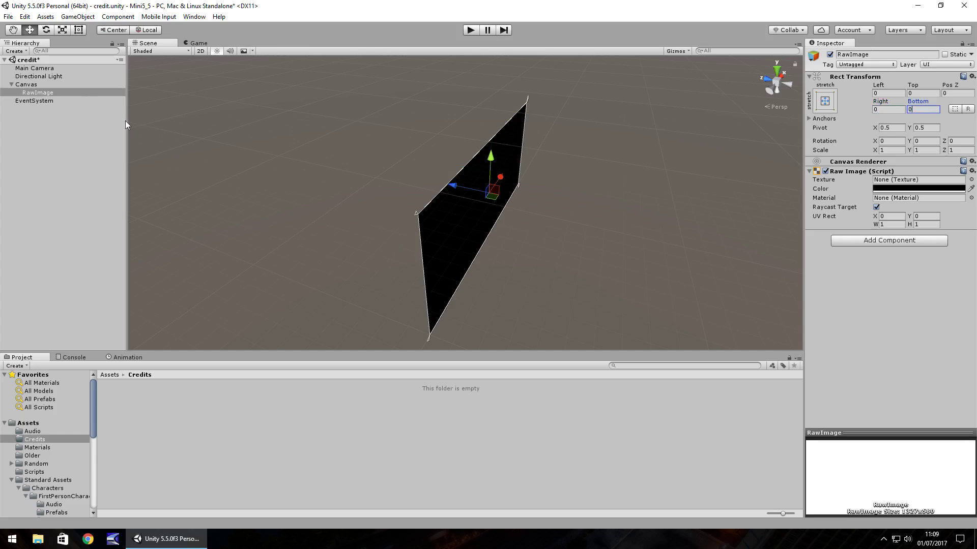
Add a UI Text element to the canvas
click(77, 16)
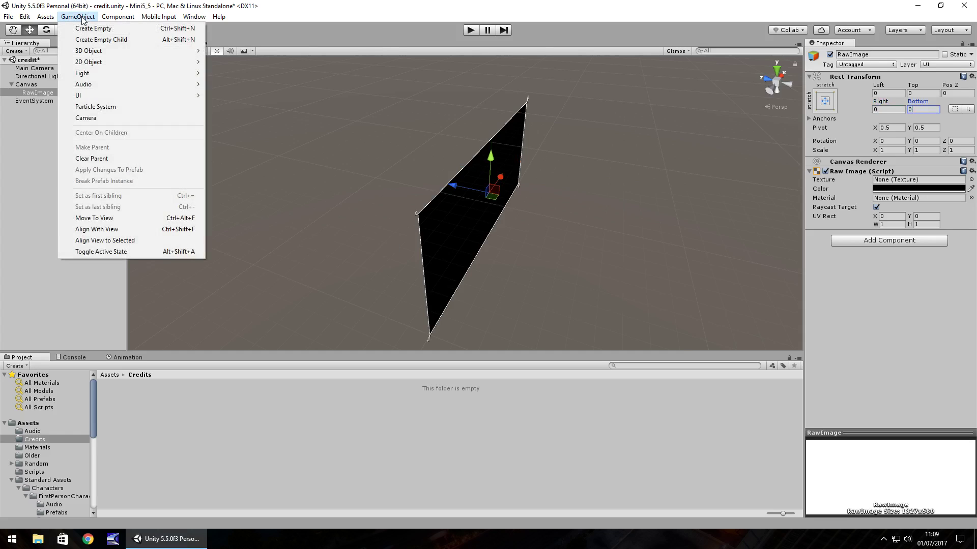
mouse_move(89, 96)
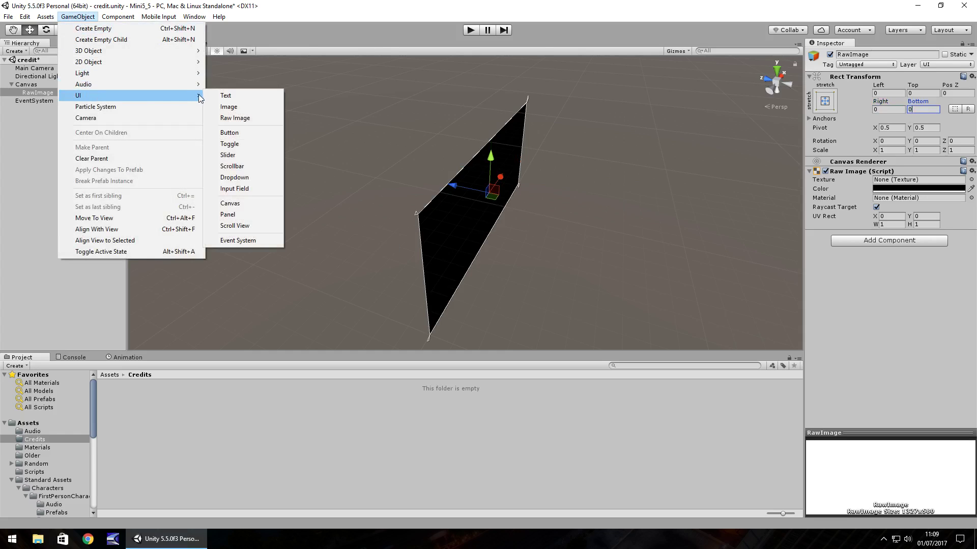
click(251, 95)
Make the text white and change its font size from 14 to 24
click(919, 319)
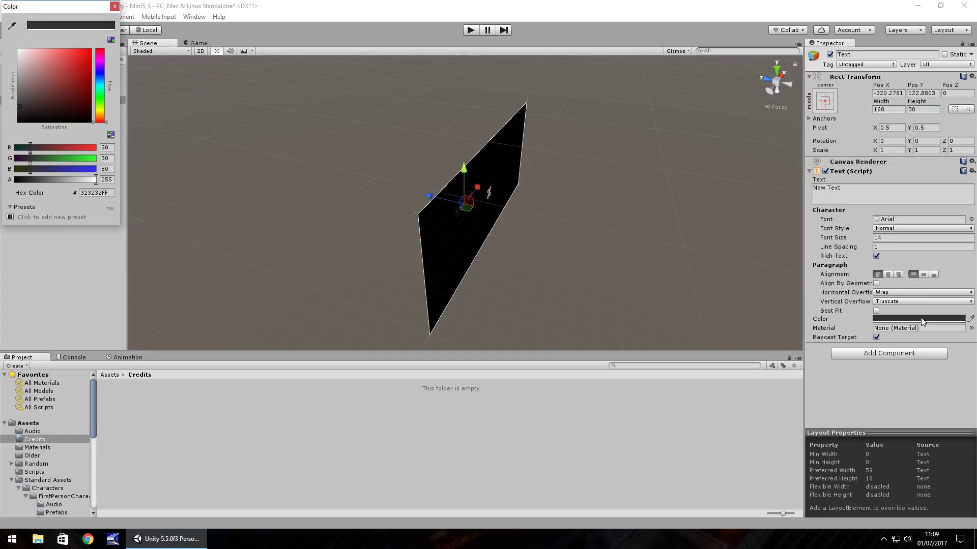
drag(45, 70, 3, 38)
click(115, 6)
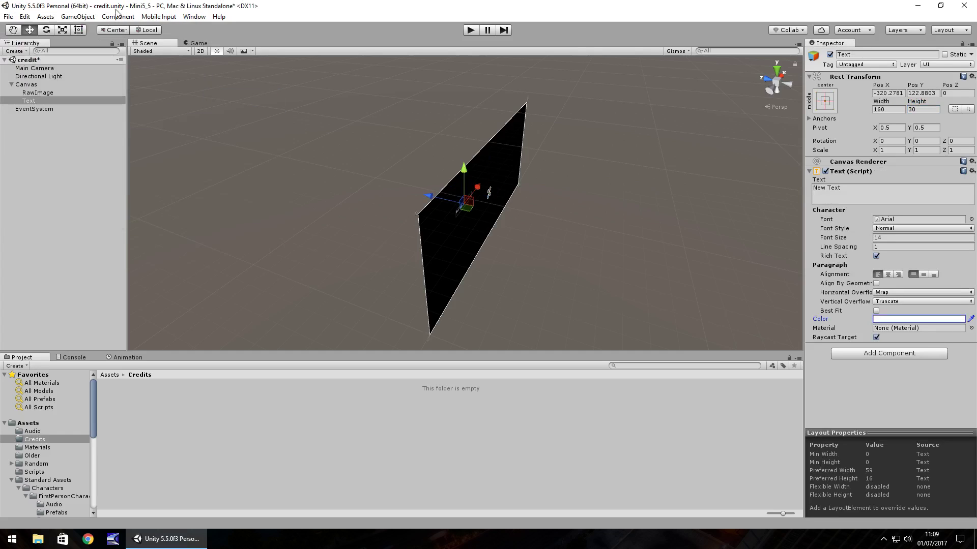
click(893, 238)
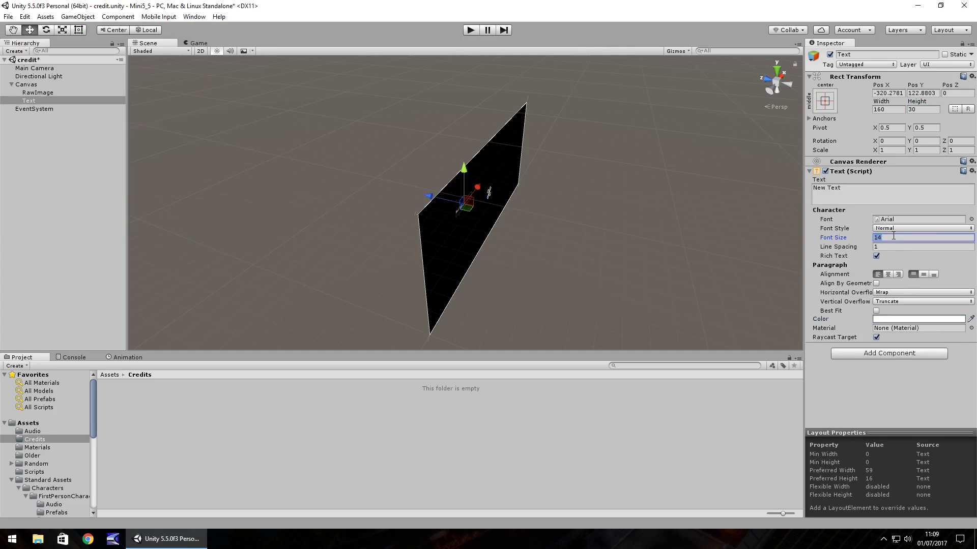
text(24)
double_click(29, 101)
Orbit and zoom the Scene view to face the whole black canvas head-on
alt+drag(391, 197, 549, 273)
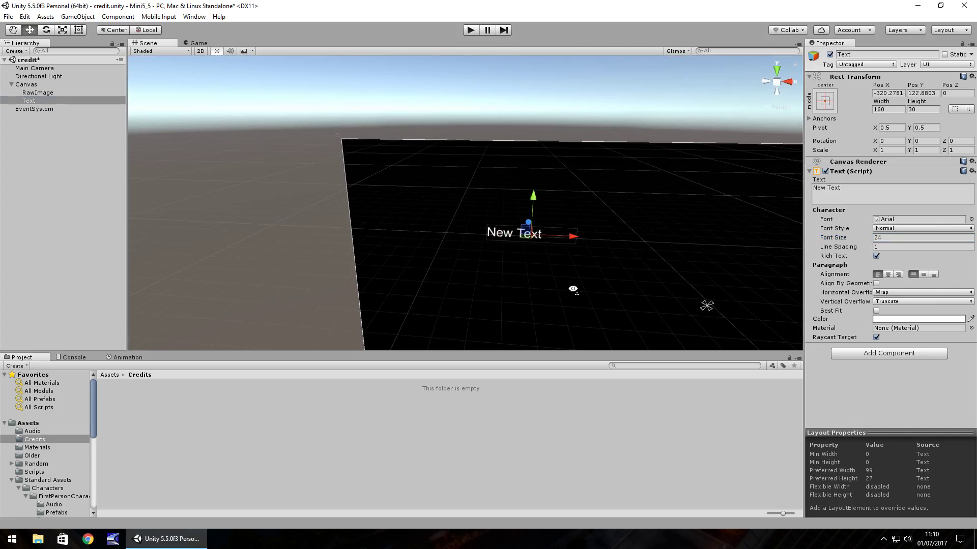
alt+drag(608, 314, 636, 310)
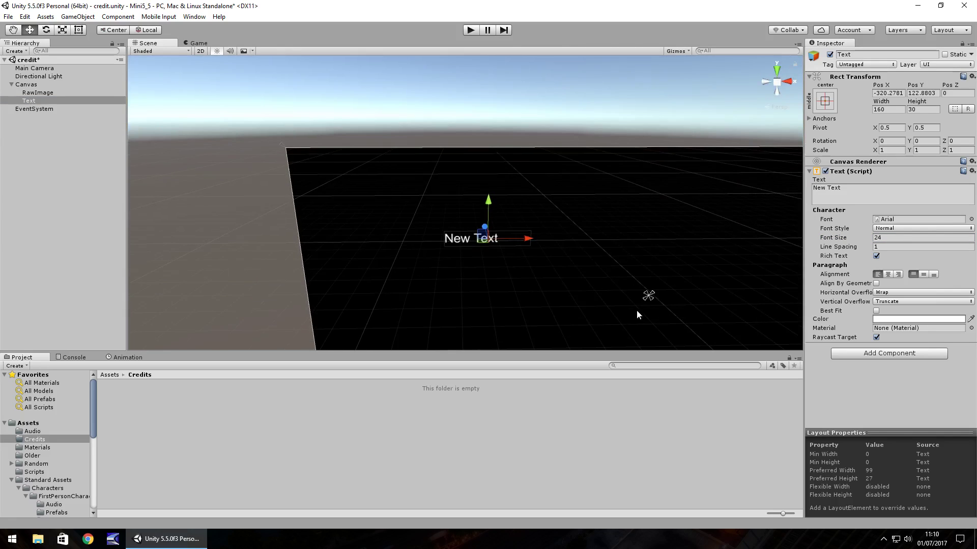
scroll(634, 270, down, 2)
scroll(635, 281, down, 3)
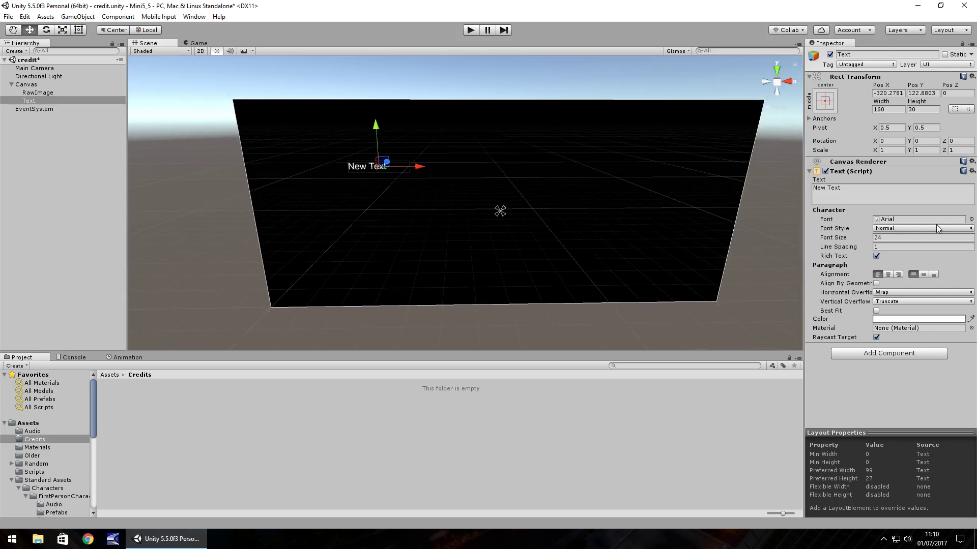
Change the text to 'Project Manager' and resize its box to width 235 at Pos X -118
click(861, 192)
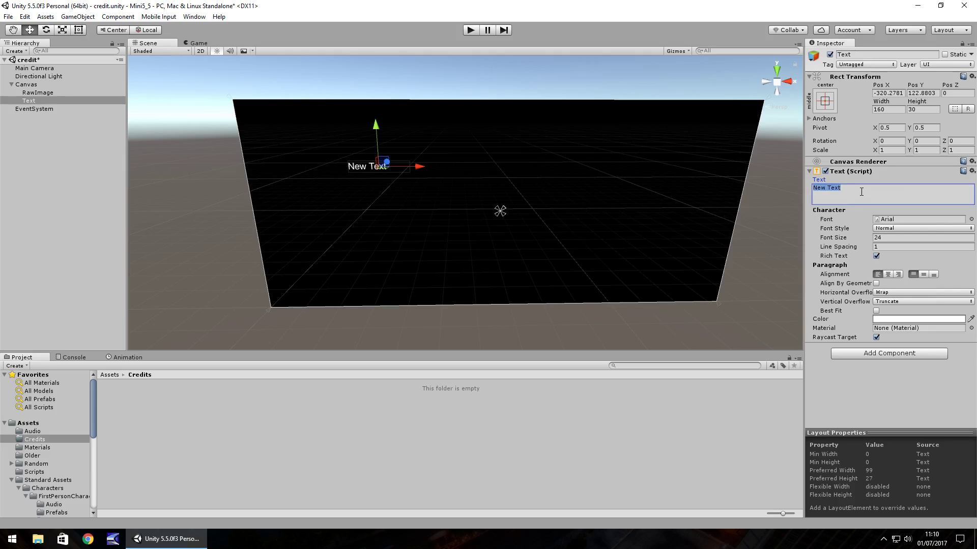
text(Project Manager)
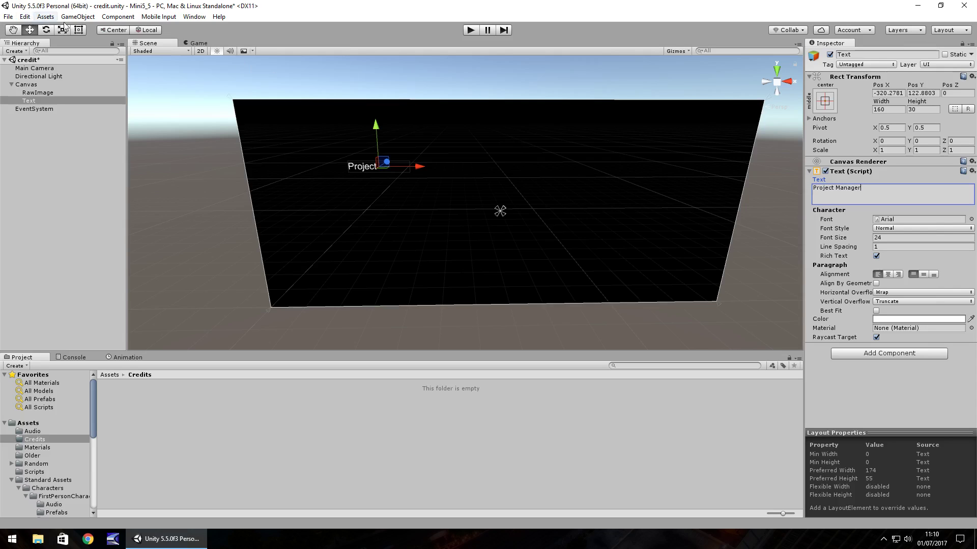
click(79, 30)
drag(408, 171, 500, 171)
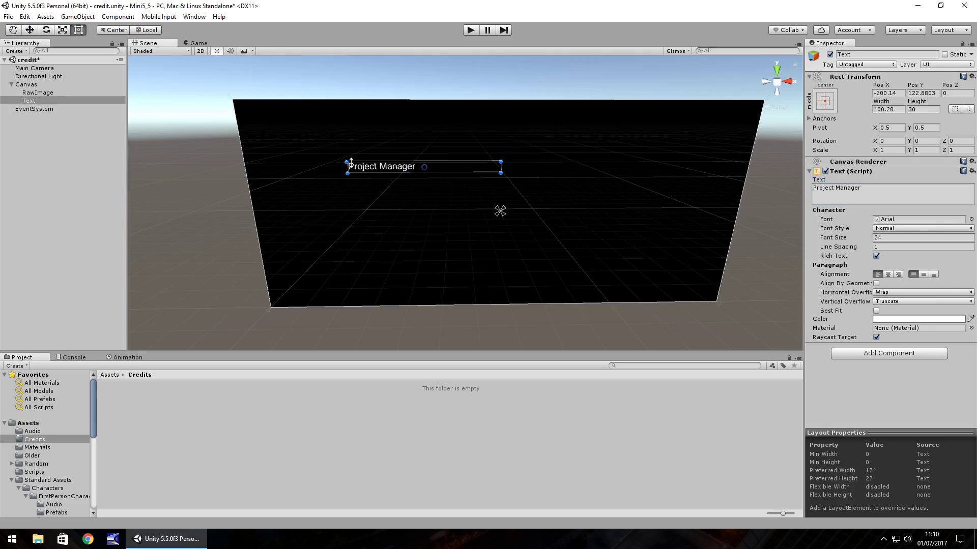
drag(348, 172, 411, 175)
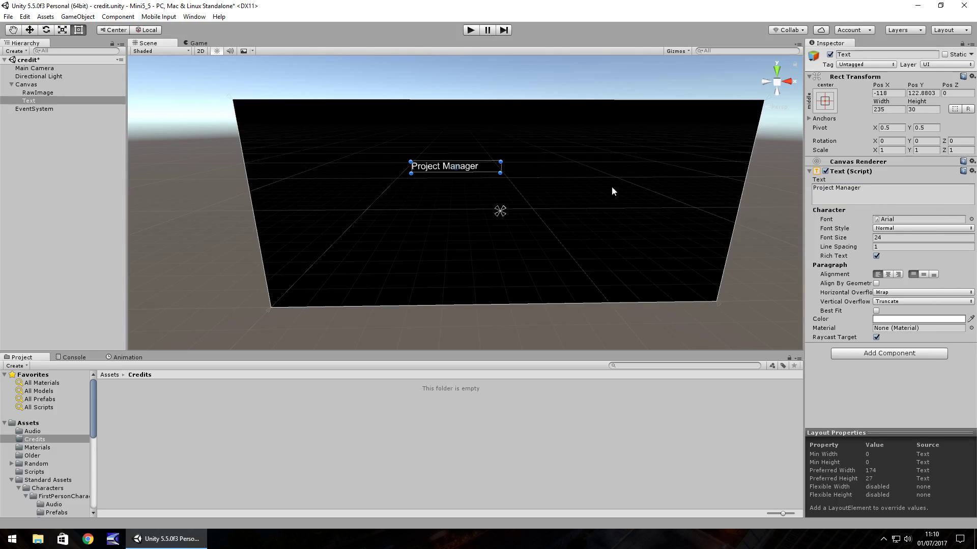
Add an 'Animators' line below Project Manager and drag the text box taller
click(886, 192)
key(Return)
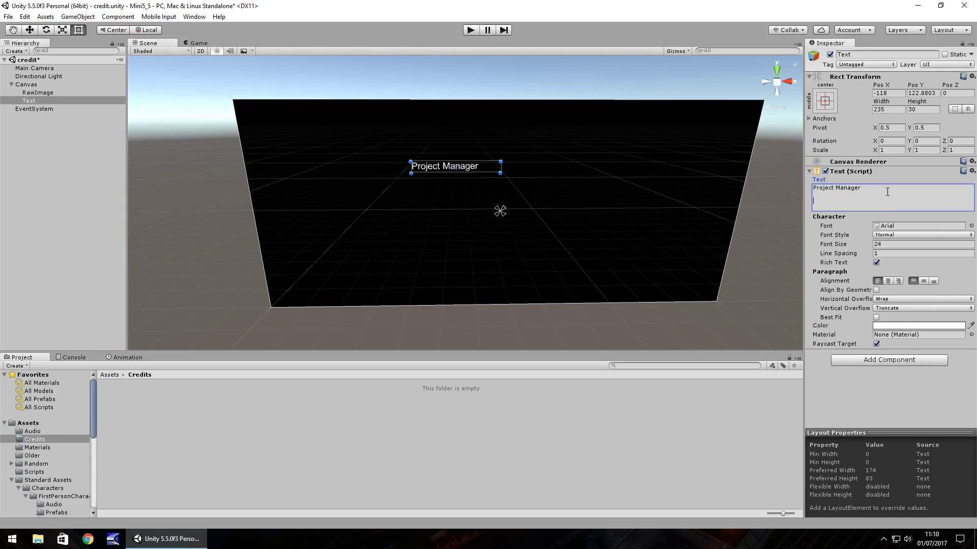
text(Animators)
drag(476, 174, 477, 254)
Add 'Programmers', 'Original Planner' and 'Special Tanks' lines, separated by blank lines
click(868, 203)
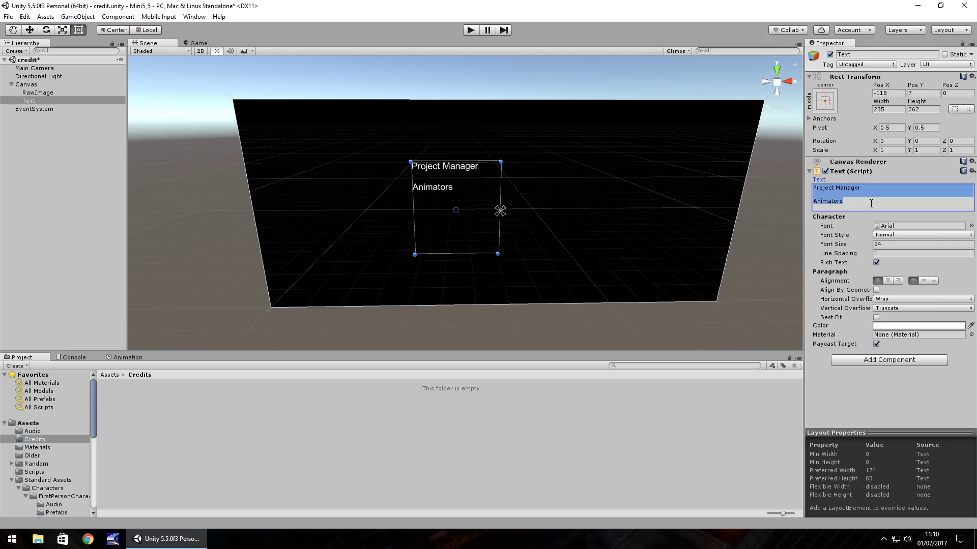
click(871, 204)
key(ctrl+a)
click(871, 203)
key(Return)
key(Return)
key(Return)
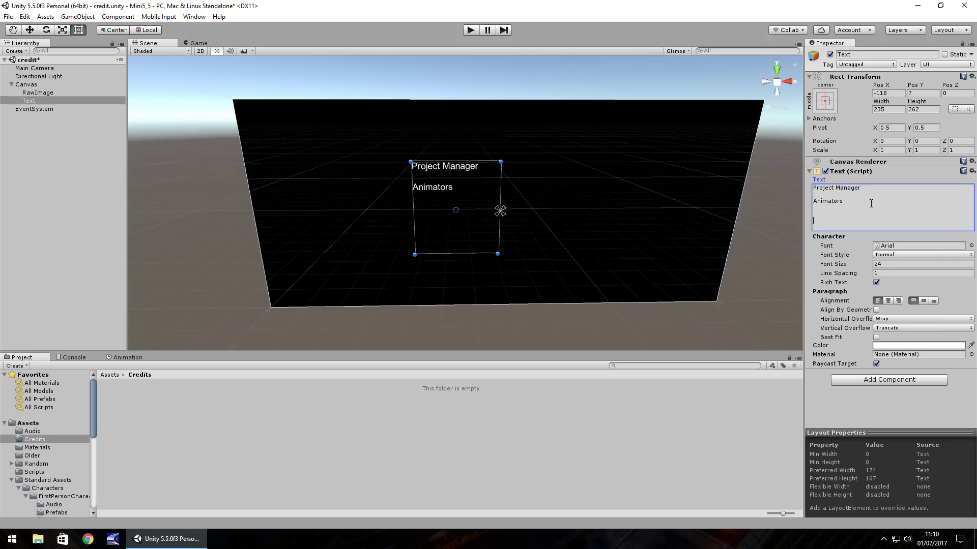
text(Programmers)
key(Return)
key(Return)
key(Return)
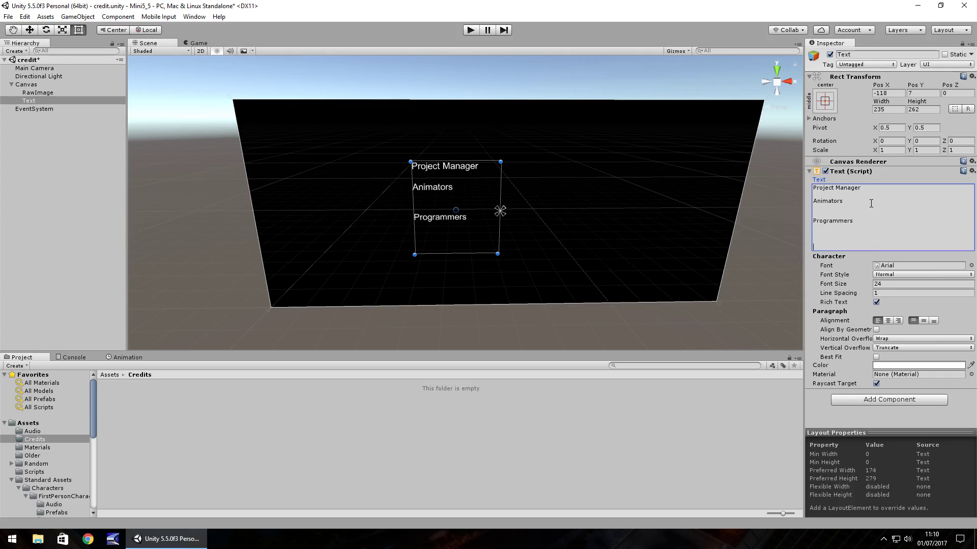
text(Original Planner)
key(Return)
key(Return)
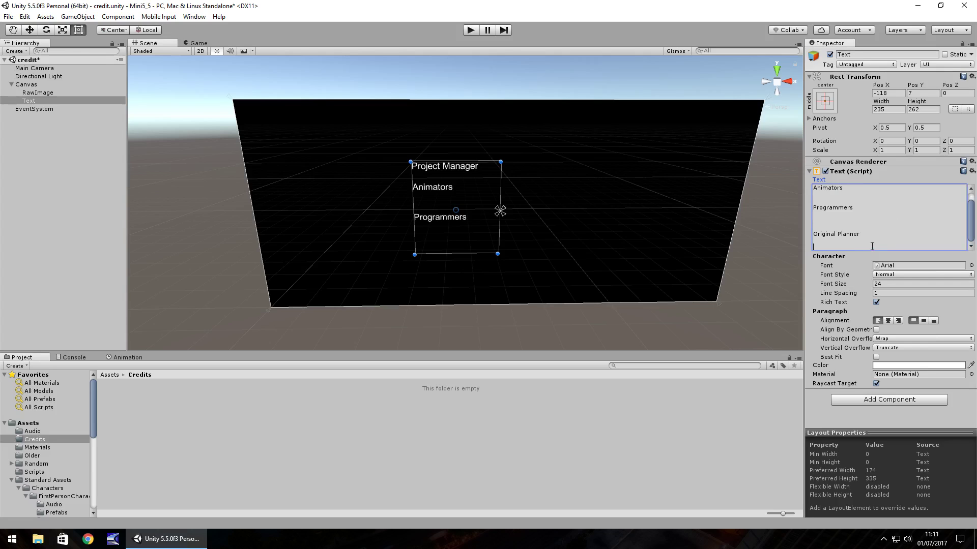
text(Special Tanks)
key(ctrl+a)
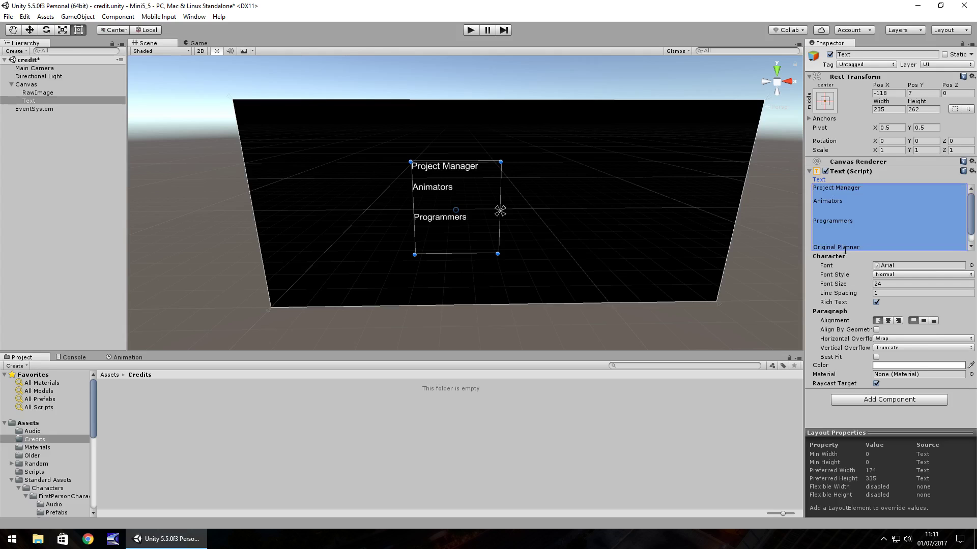
Correct 'Special Tanks' to 'Special Thanks' and stretch the text box to height 400
click(851, 238)
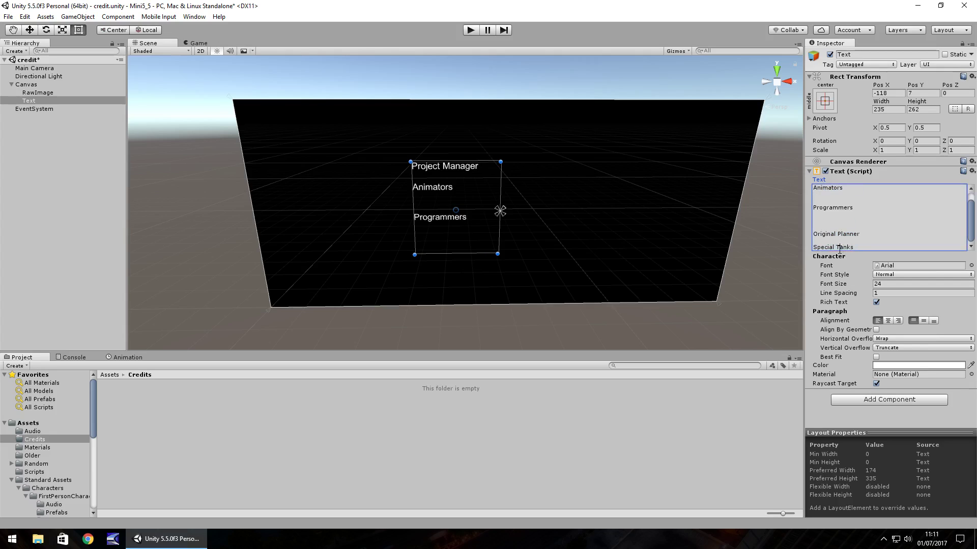
click(838, 247)
text(h)
drag(450, 251, 446, 297)
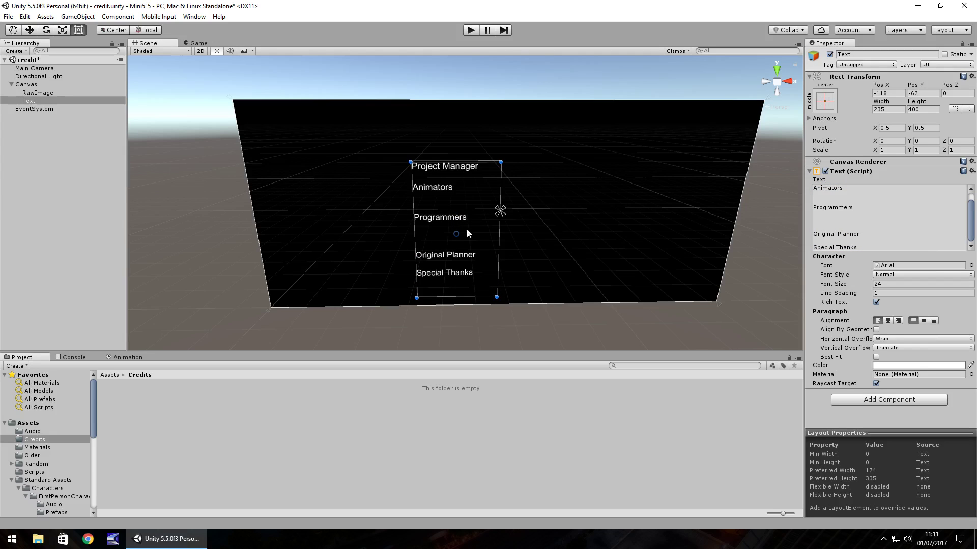
Save the scene and nudge the role text block to Pos Y -45
click(35, 102)
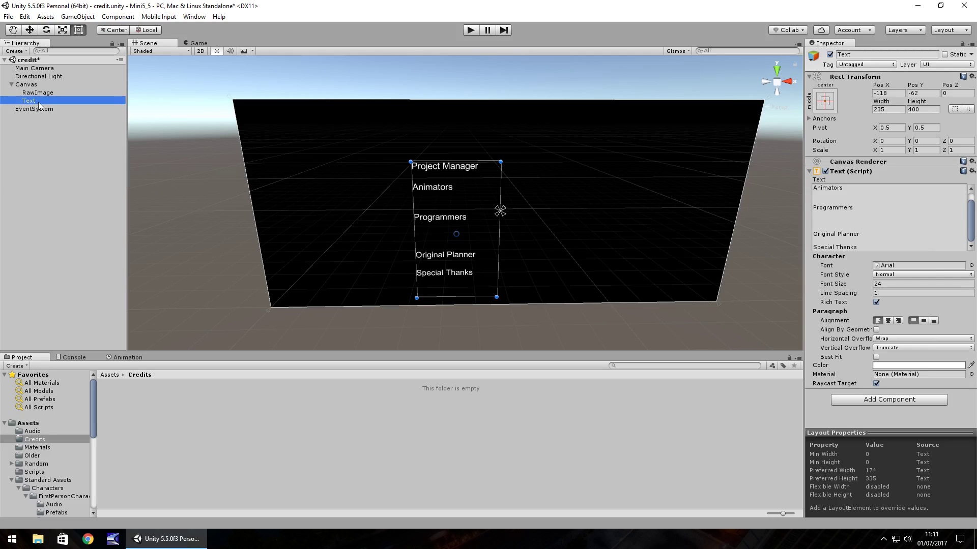
key(ctrl+s)
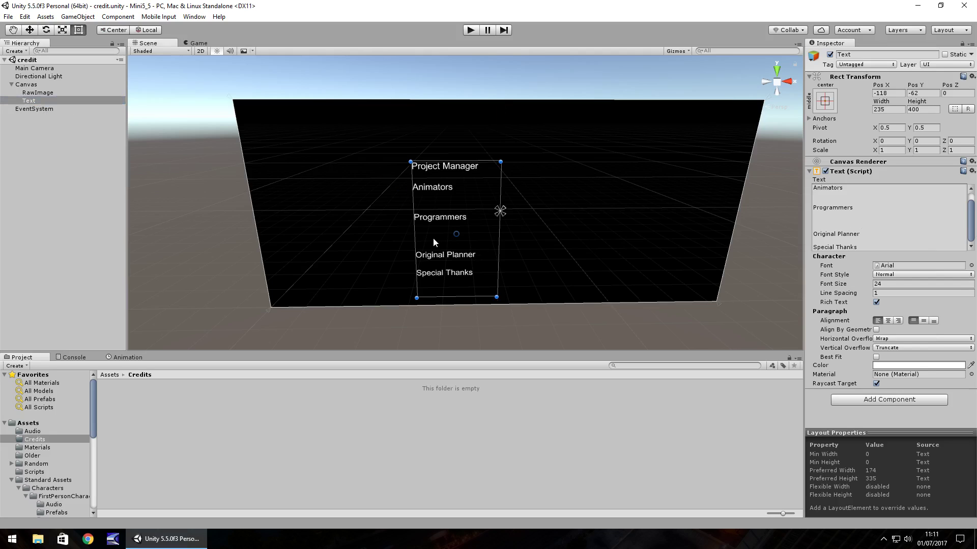
mouse_move(433, 237)
mouse_down()
mouse_move(477, 241)
mouse_move(436, 237)
mouse_up()
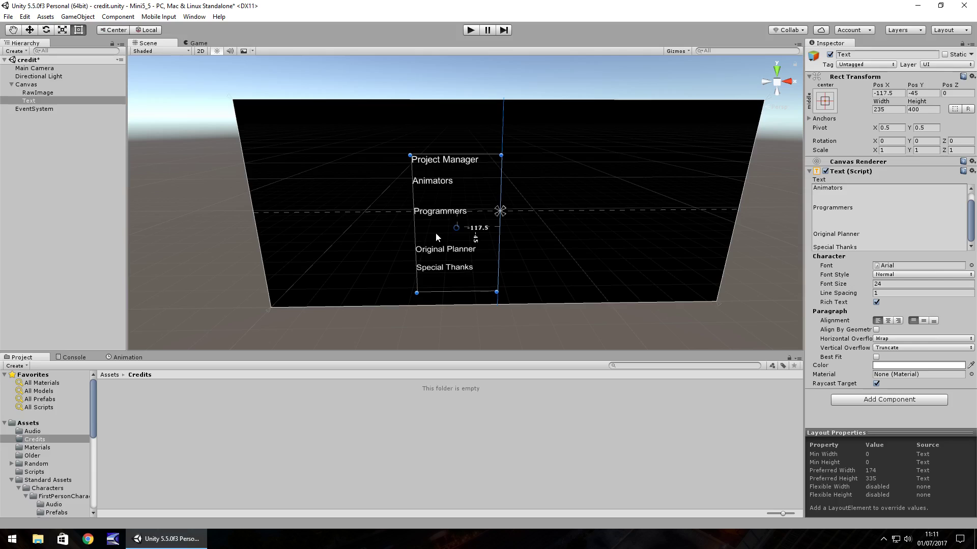
Duplicate the role text as Text (1) and move it right to Pos X 117.5
click(43, 101)
key(ctrl+d)
drag(460, 206, 549, 205)
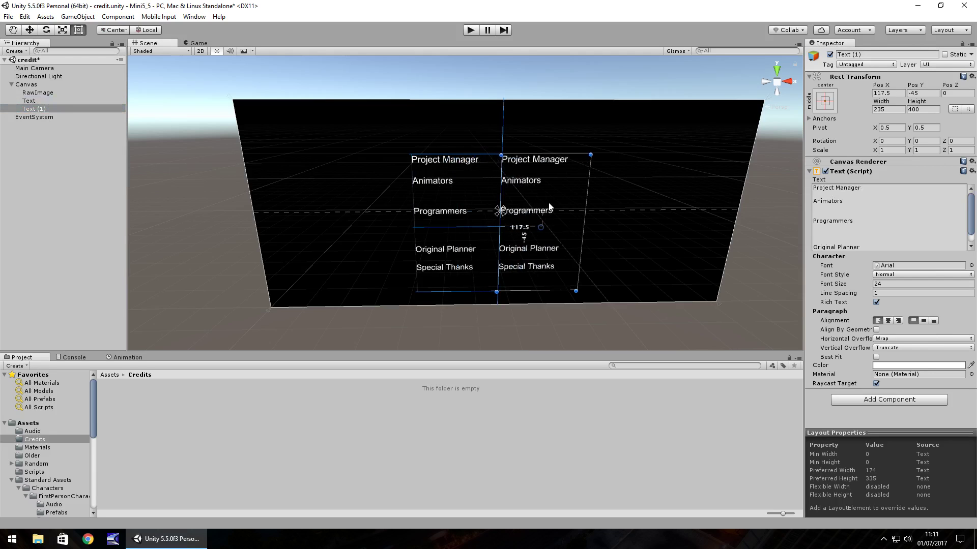
click(873, 193)
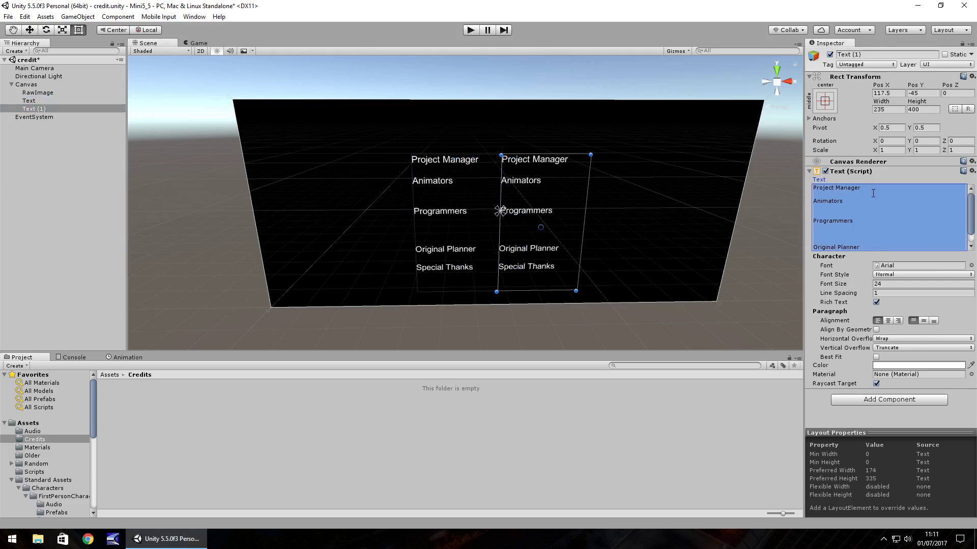
Replace the copy's text with the Project Manager's and animators' names, one per line
text(Jimmy)
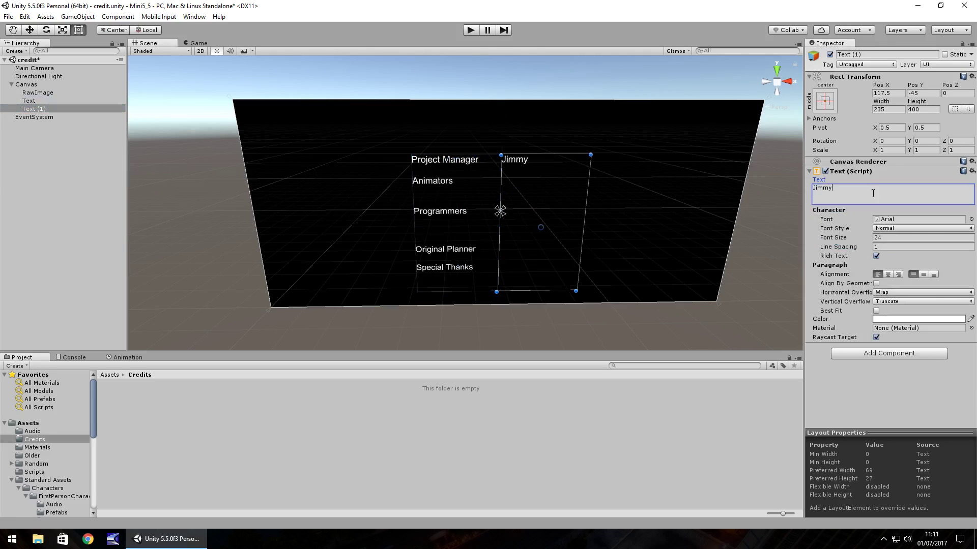
text( Vegas)
key(Return)
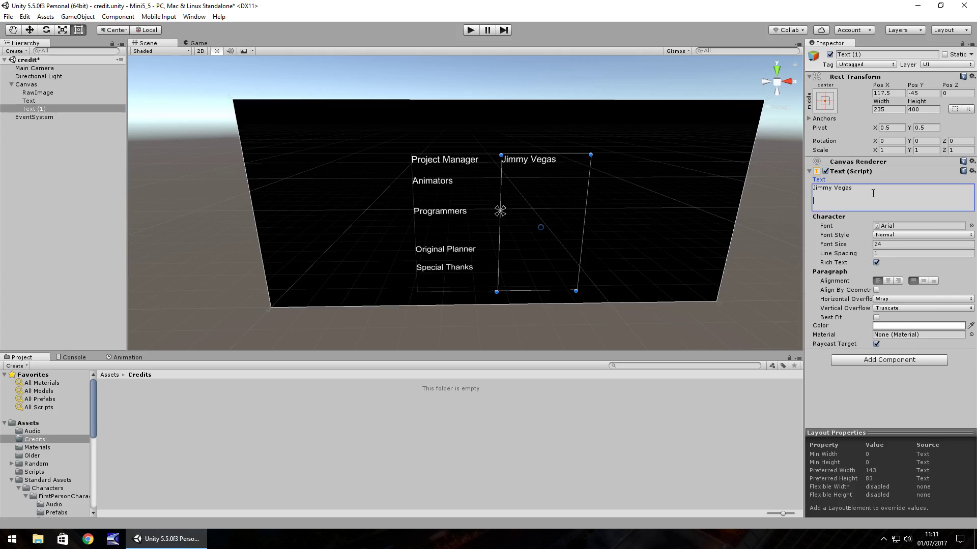
text(John Doe)
key(Return)
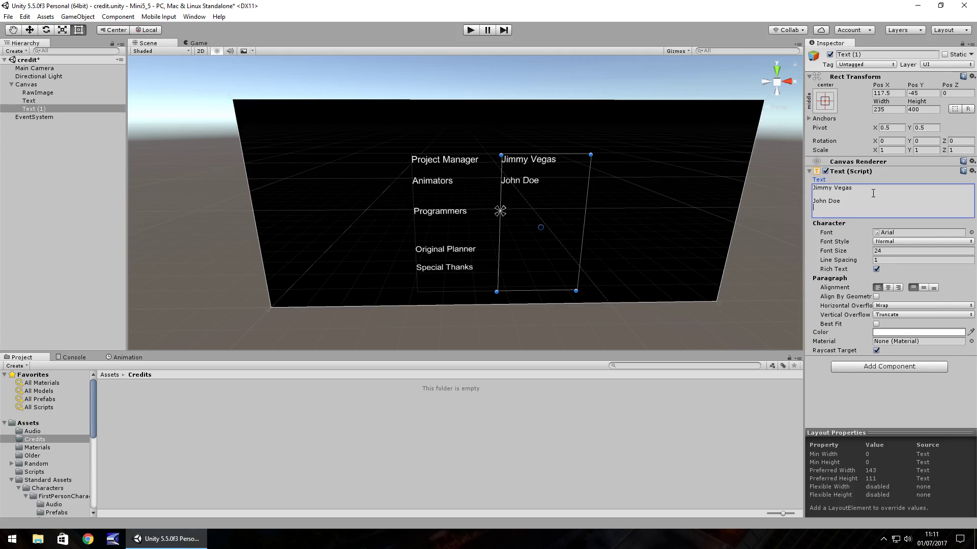
text(Joe Bloggs)
key(Return)
Add the programmers', original planner's and special thanks names, spaced to align with each role
key(Return)
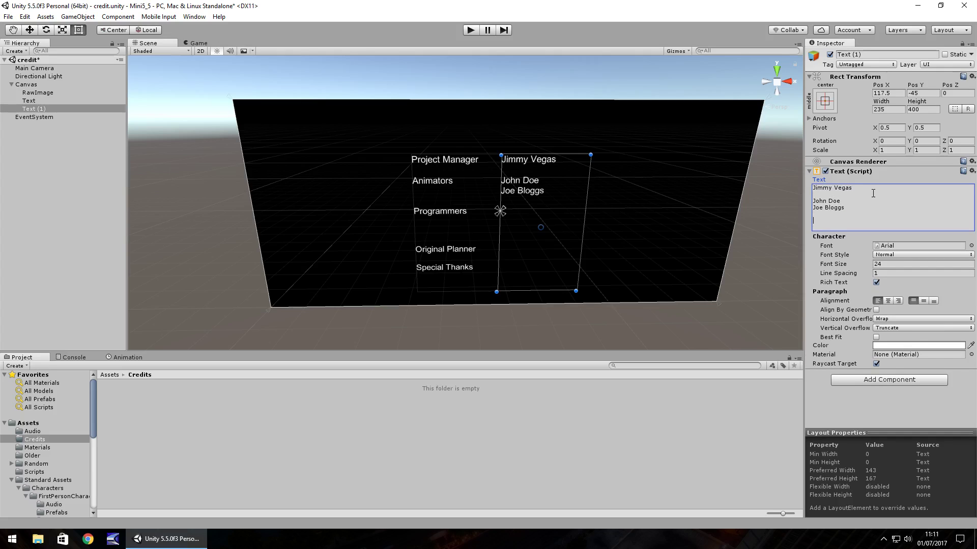
text(Jimmy Vegas)
key(Return)
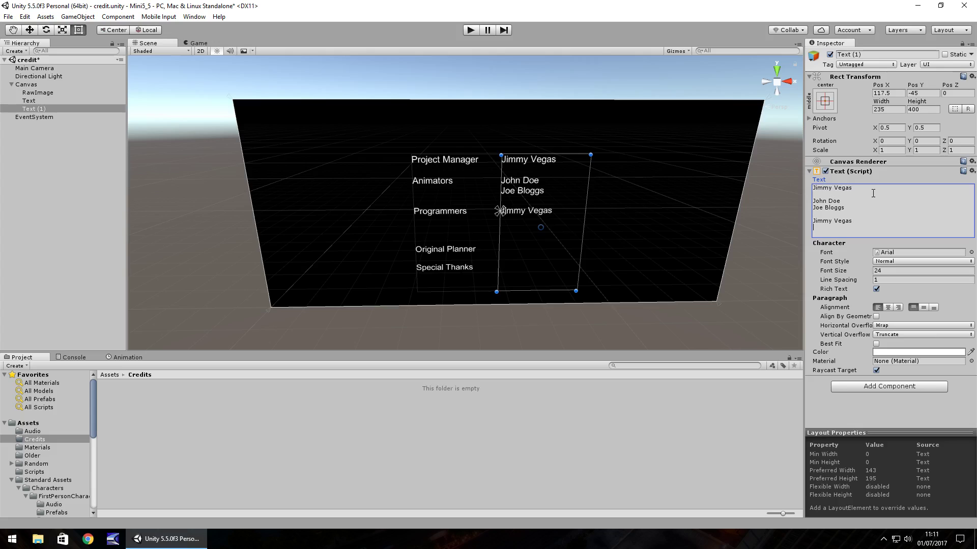
key(Return)
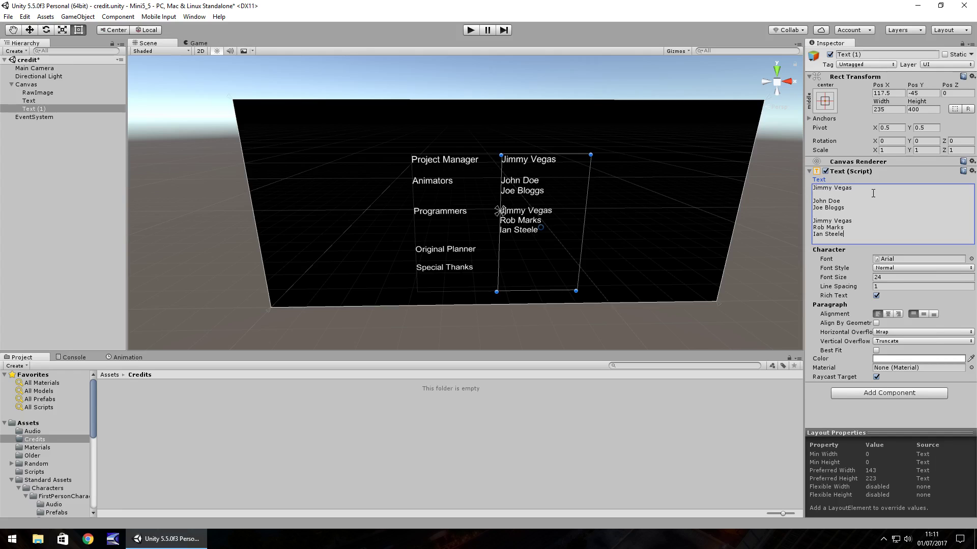
key(Return)
key(Return)
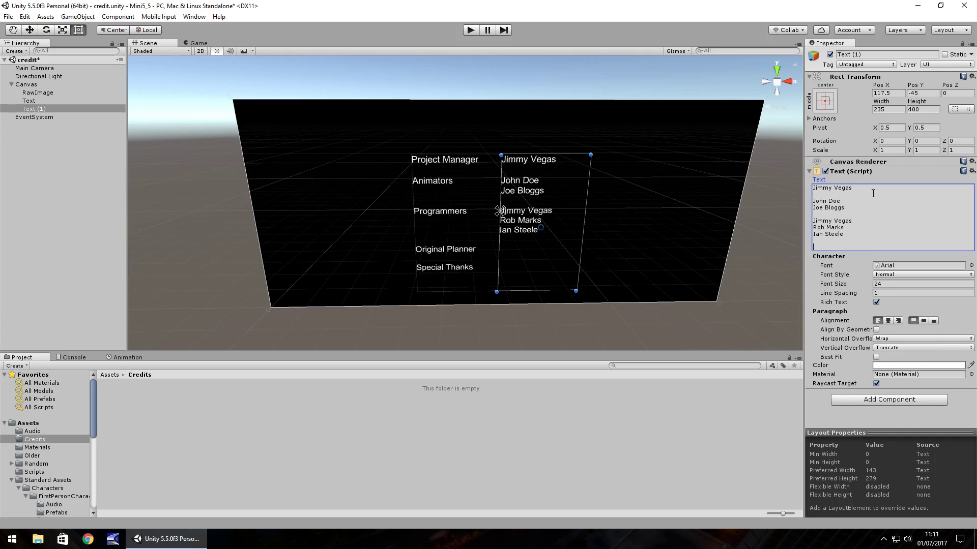
text(Jimmy Vegas)
key(Return)
key(Return)
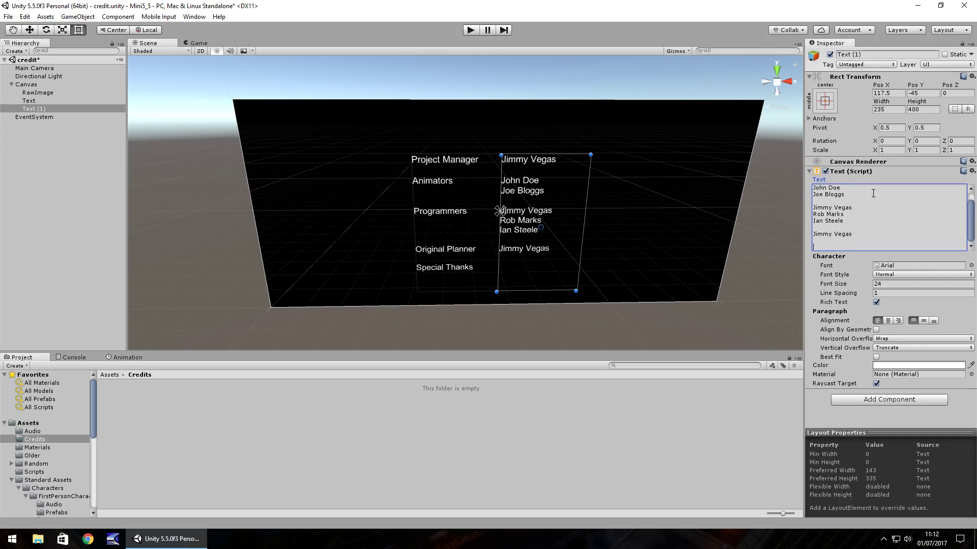
text(Mrs Vegas)
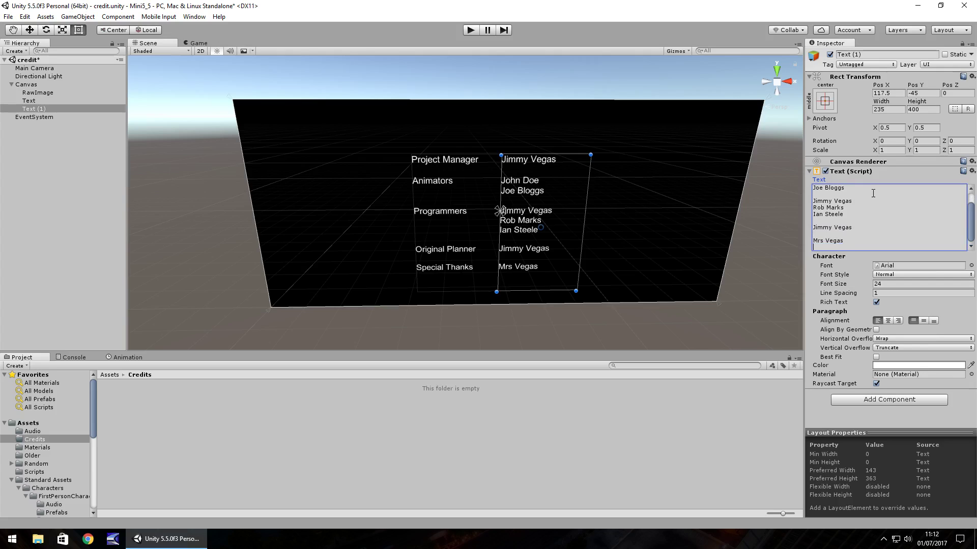
Right-align the role column, shift it to Pos X -134, and set its Font Style to Bold
click(441, 211)
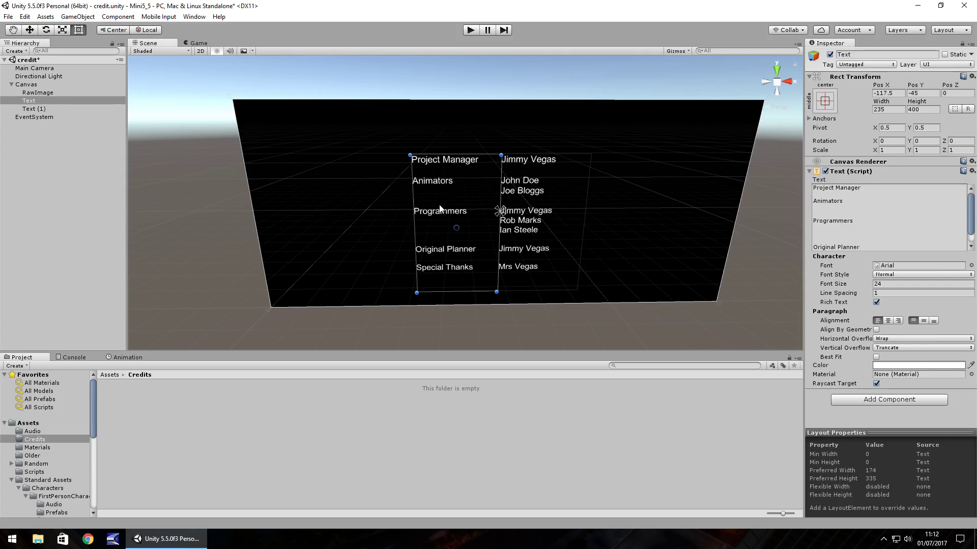
click(900, 321)
drag(444, 224, 434, 223)
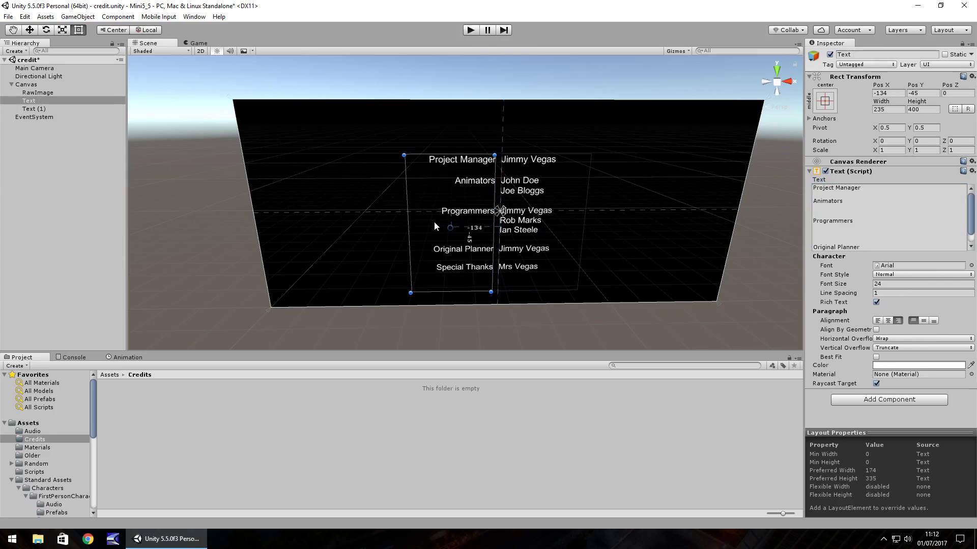
click(904, 275)
click(901, 296)
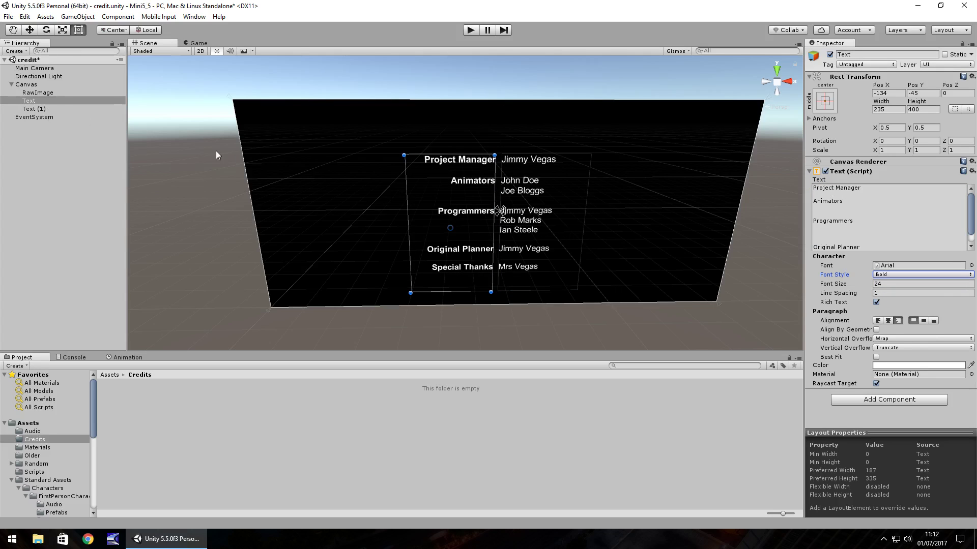
Create an empty GameObject under the Canvas
click(32, 93)
right_click(29, 87)
right_click(26, 84)
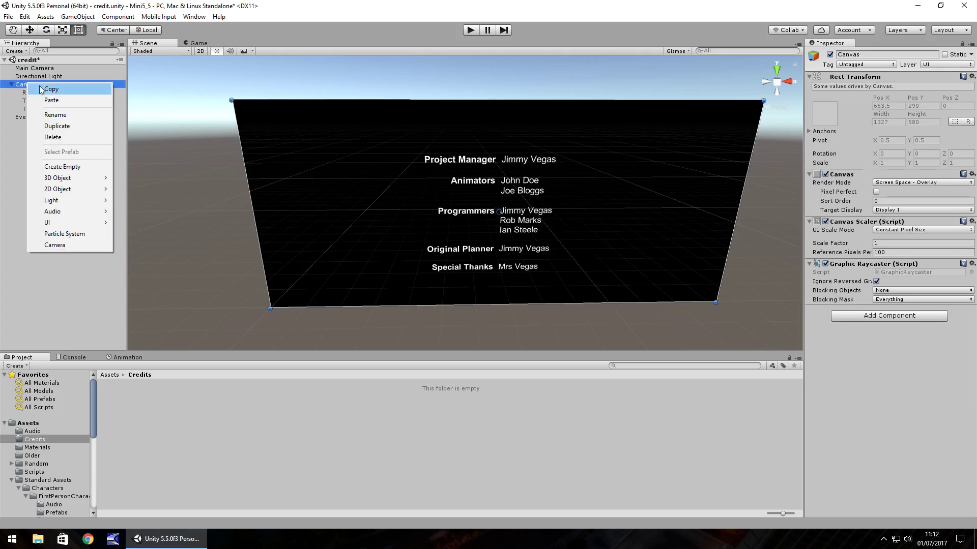
click(76, 167)
Parent Text and Text (1) to the GameObject and move it down to Pos Y -469
click(29, 100)
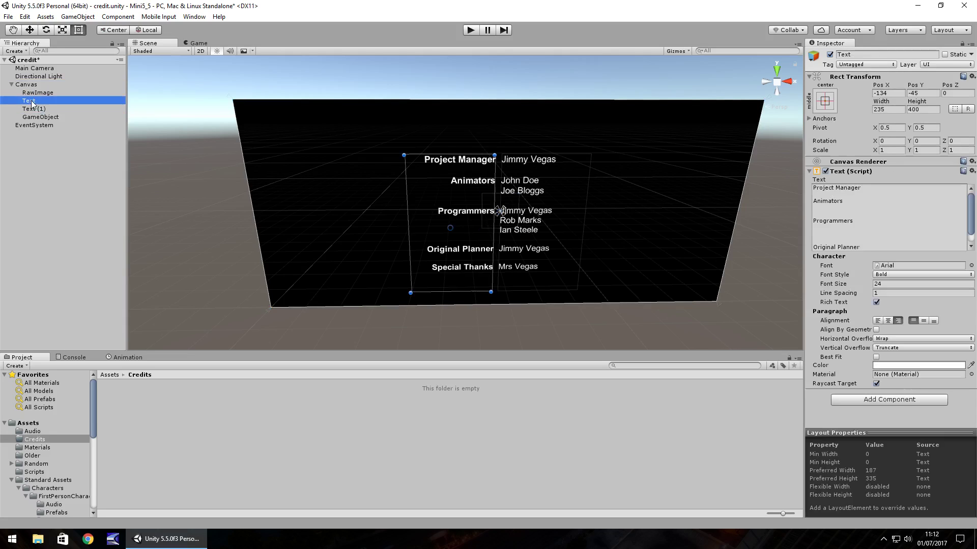
ctrl+click(39, 110)
drag(40, 109, 41, 118)
key(Left)
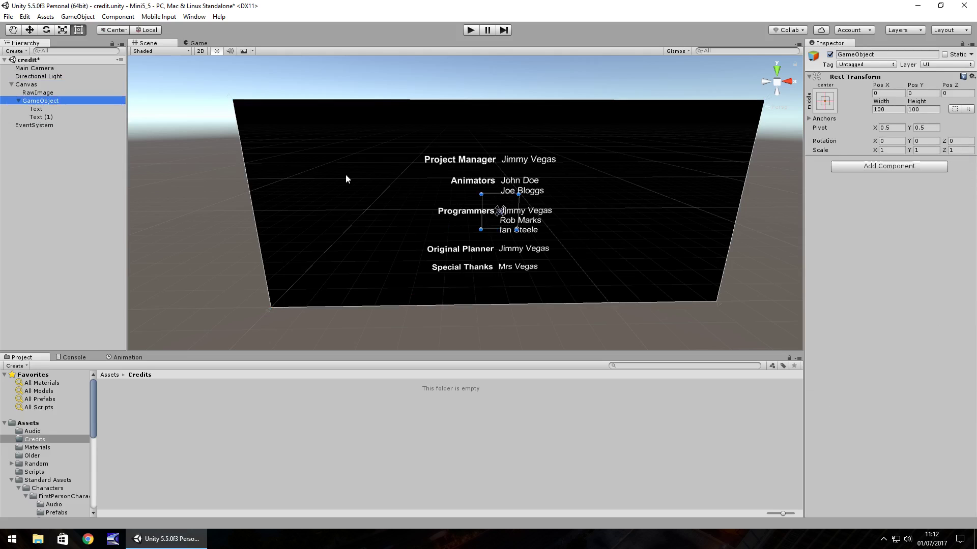
drag(504, 196, 501, 346)
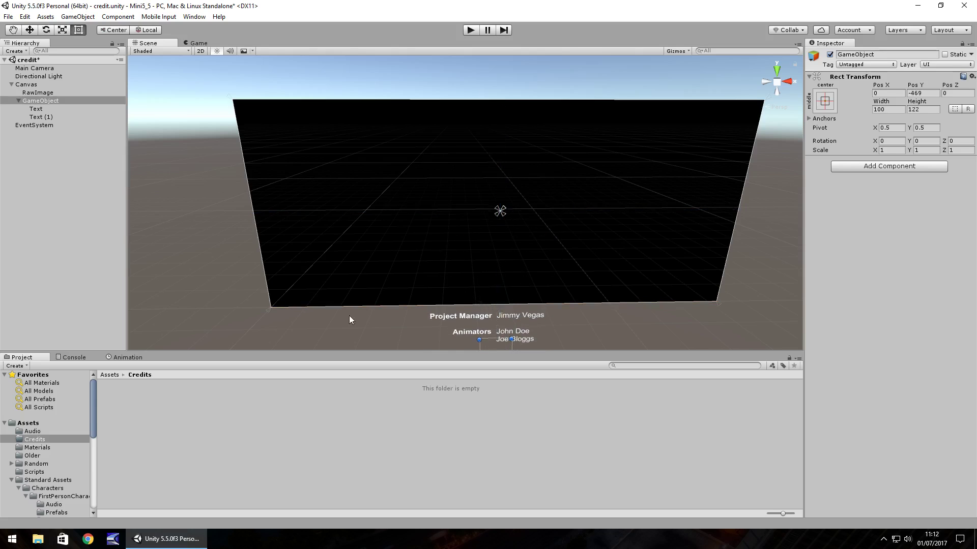
Give the credits group an Animator and save a new clip named 'Credit Animation'
click(128, 358)
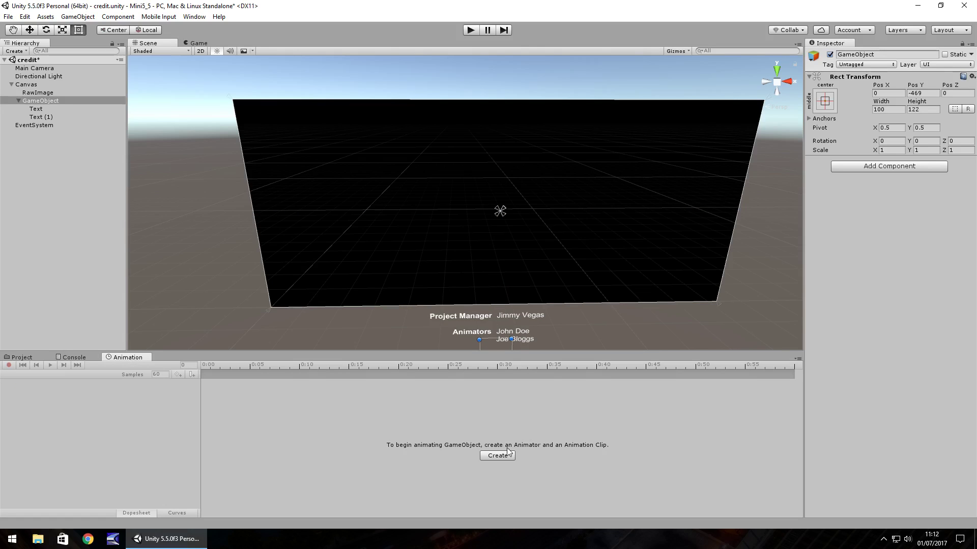
click(497, 456)
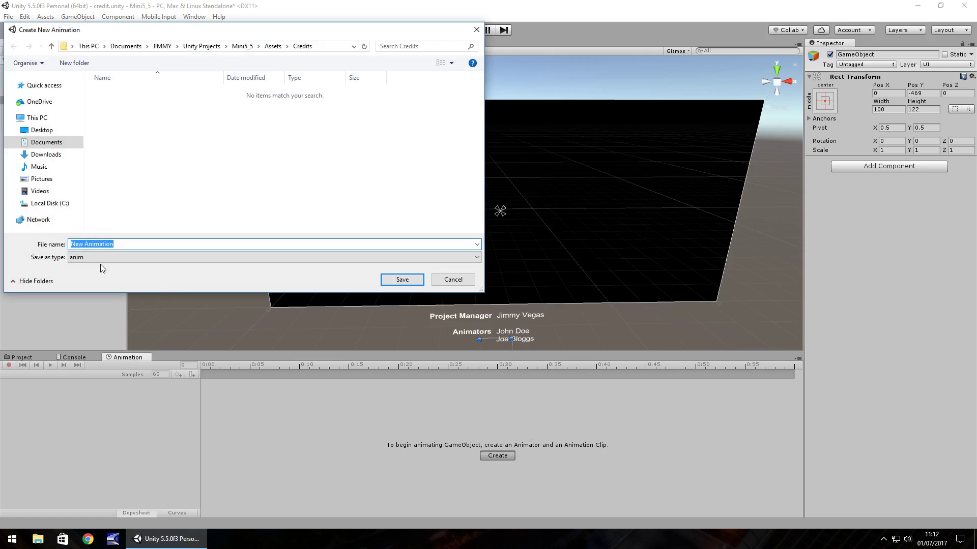
text(Credit)
key(Return)
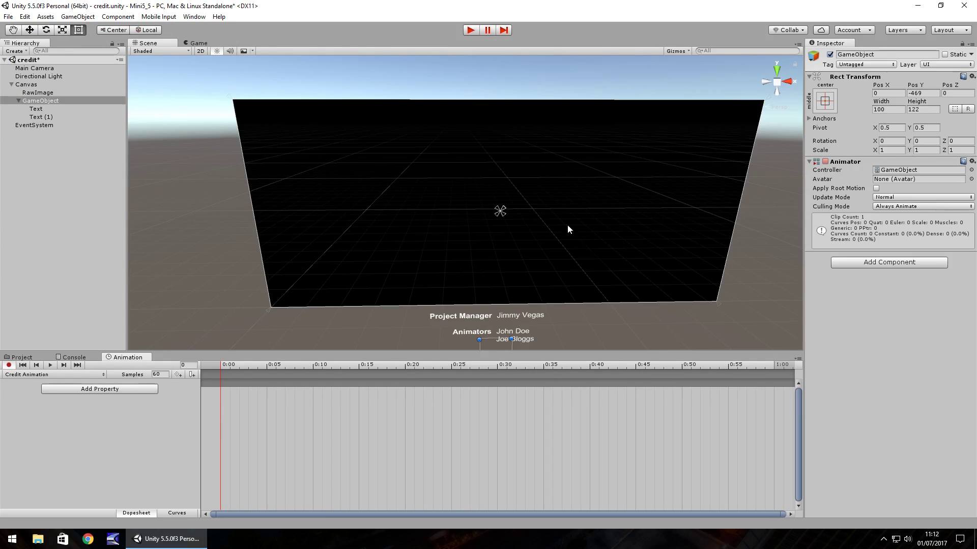
Key the credits at Pos Y -469 on frame 0, then drag them up to Pos Y 498 at frame 1200
click(933, 94)
text(-469)
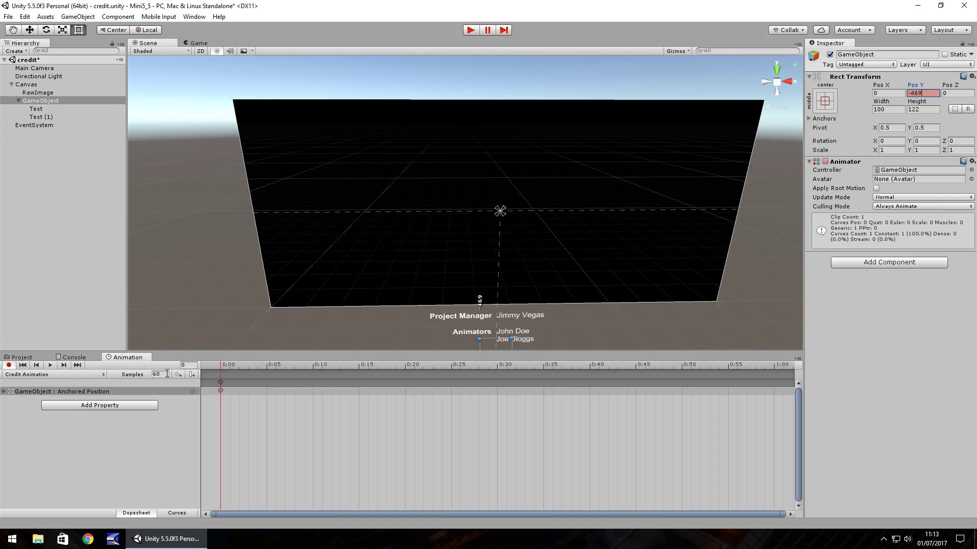
click(190, 365)
text(1200w)
drag(493, 330, 463, 77)
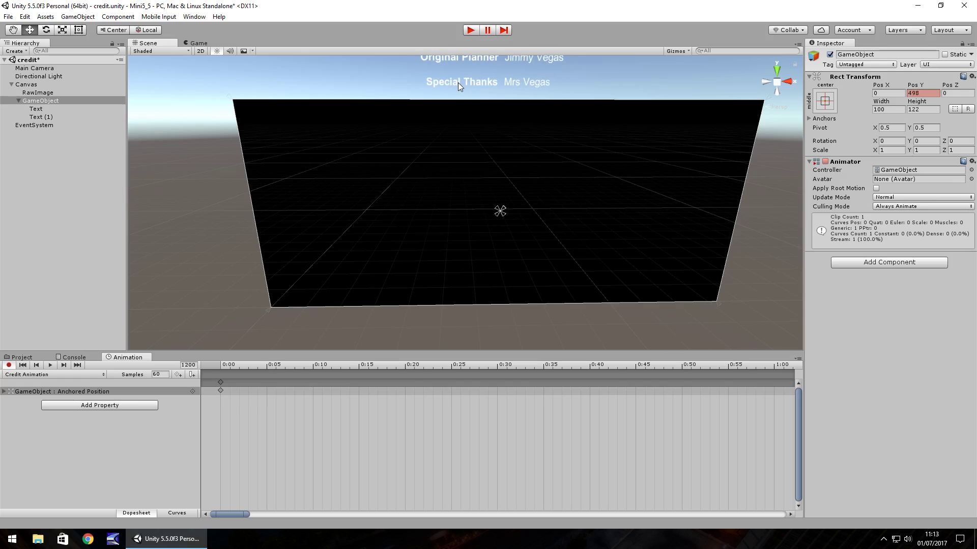
Turn off record mode in the Animation window and play the scene to watch the credits scroll
click(8, 365)
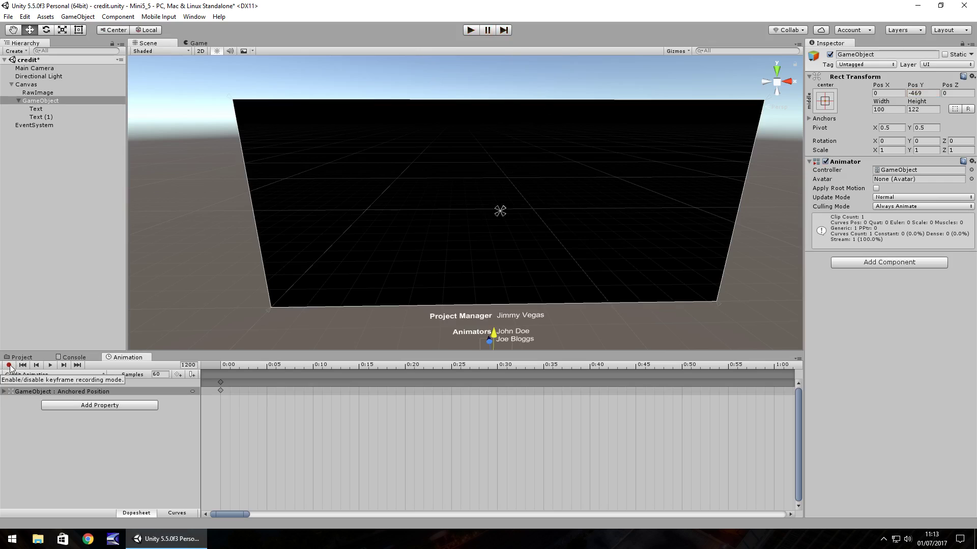
click(470, 30)
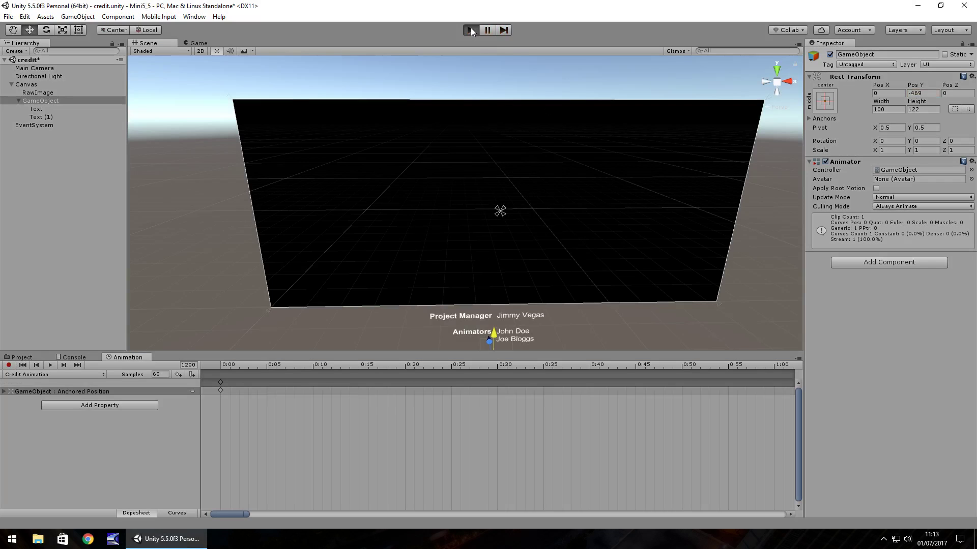